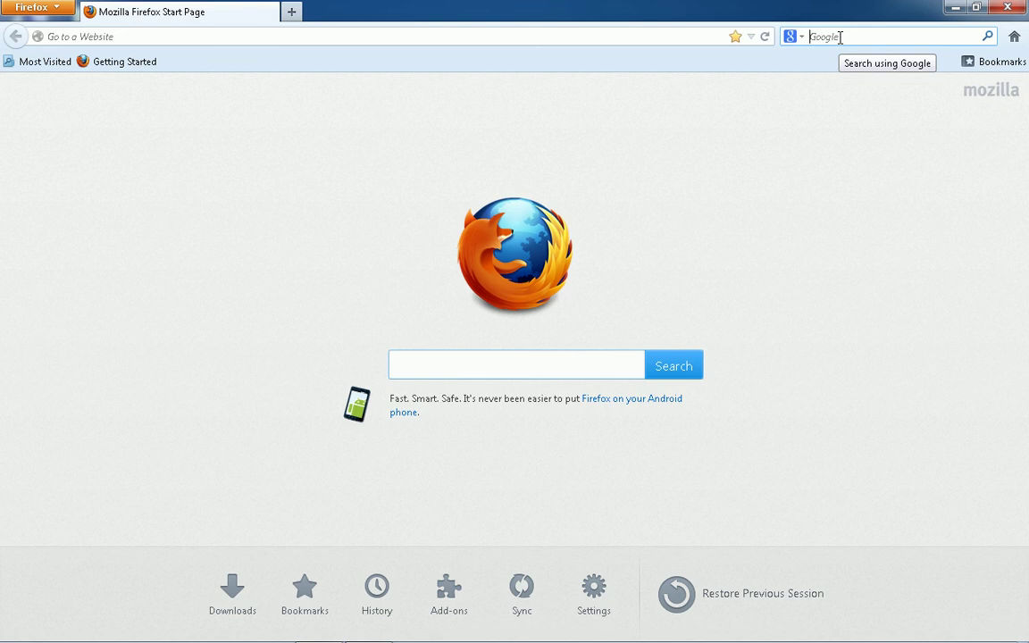
# Step: Search Google for 'java' and open the 'Download Free Java Software' java.com result
pyautogui.write('java')
pyautogui.press('Return')
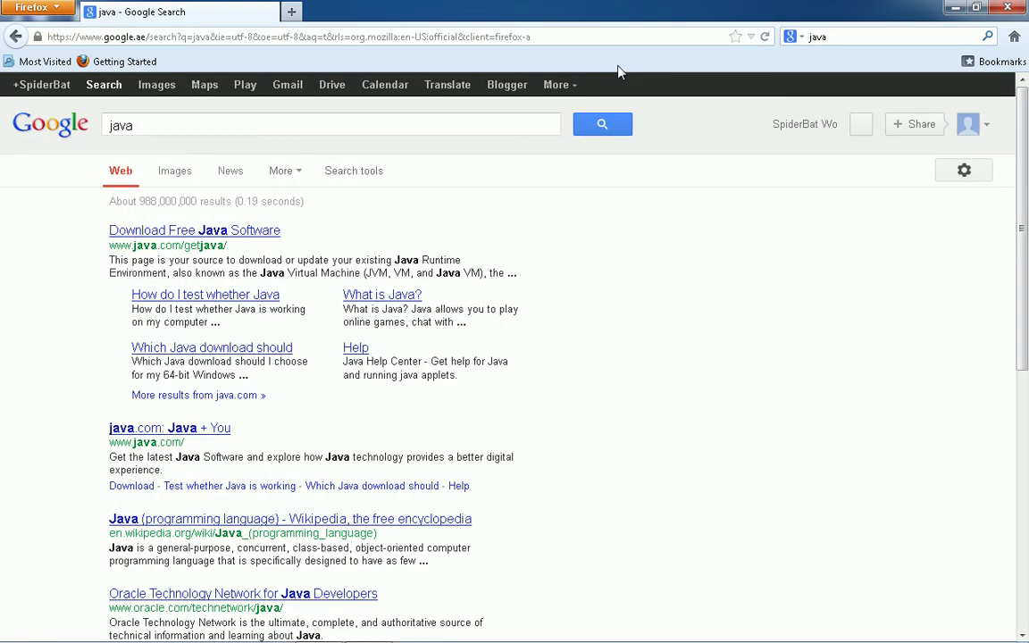
pyautogui.click(151, 232)
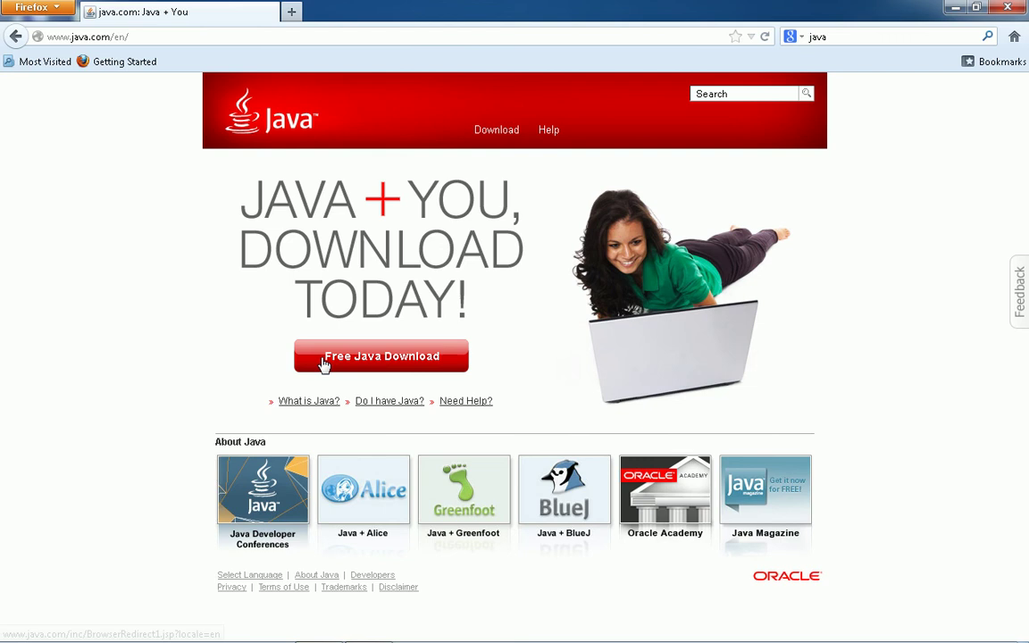
# Step: Agree to the terms and save the jxpiinstall.exe Java installer from java.com
pyautogui.click(496, 139)
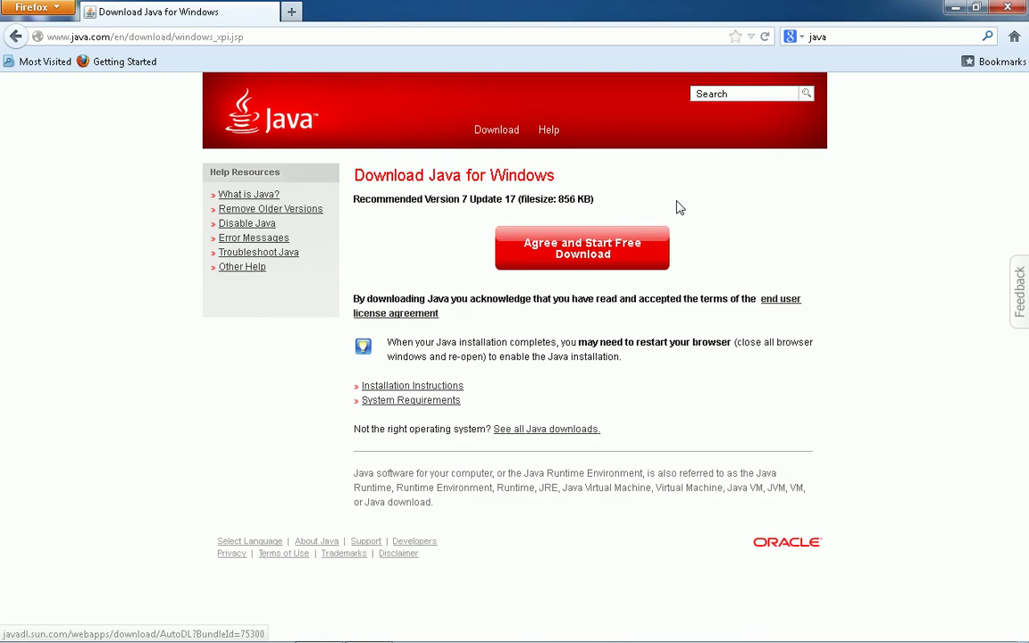
pyautogui.click(628, 268)
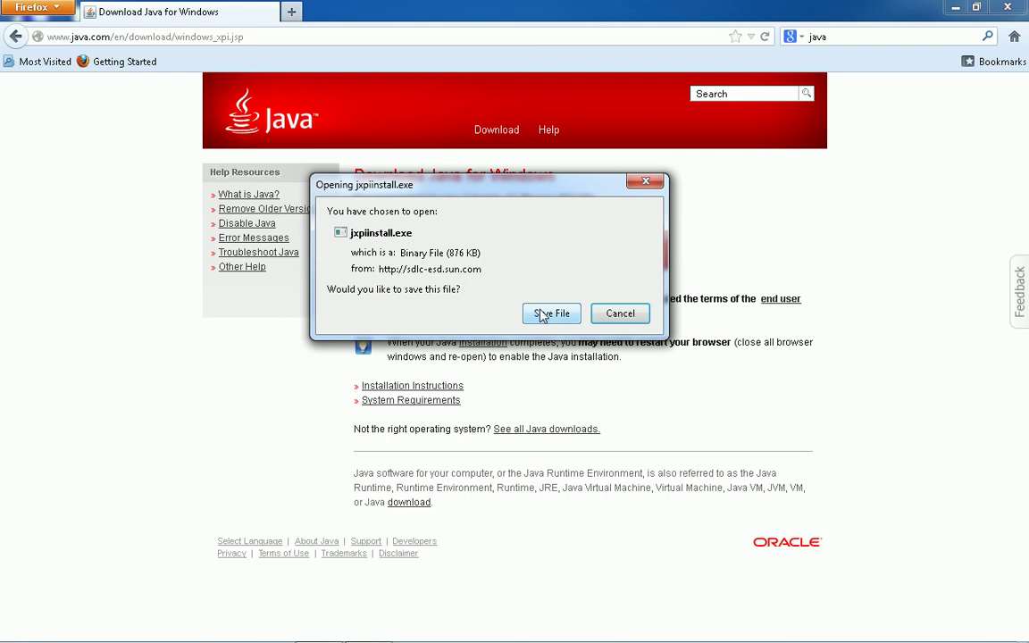
pyautogui.press('Return')
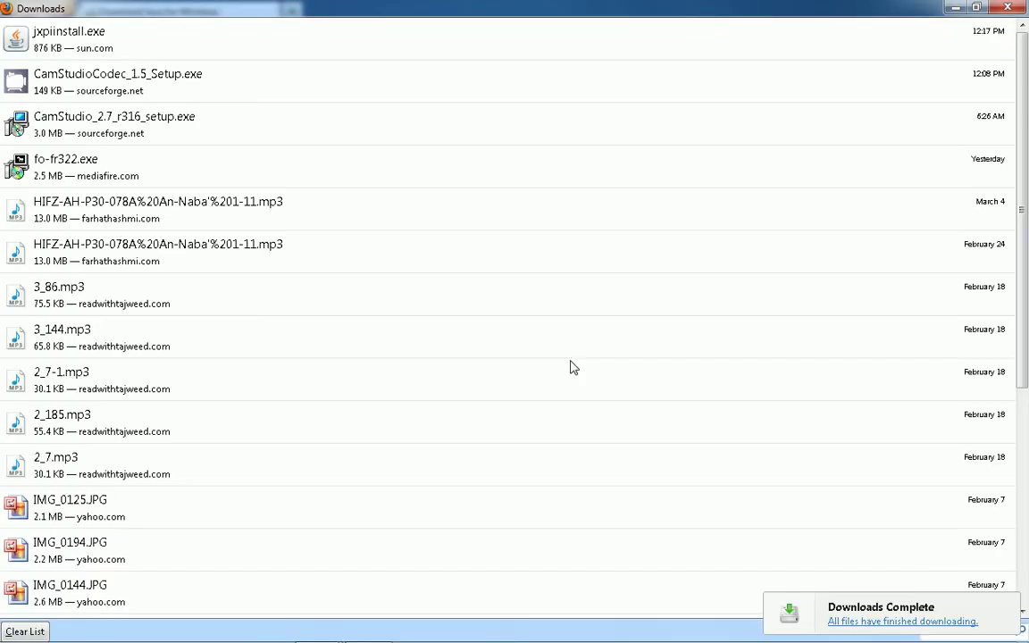
# Step: Run the downloaded jxpiinstall.exe, then close the Downloads window and Firefox
pyautogui.click(99, 36)
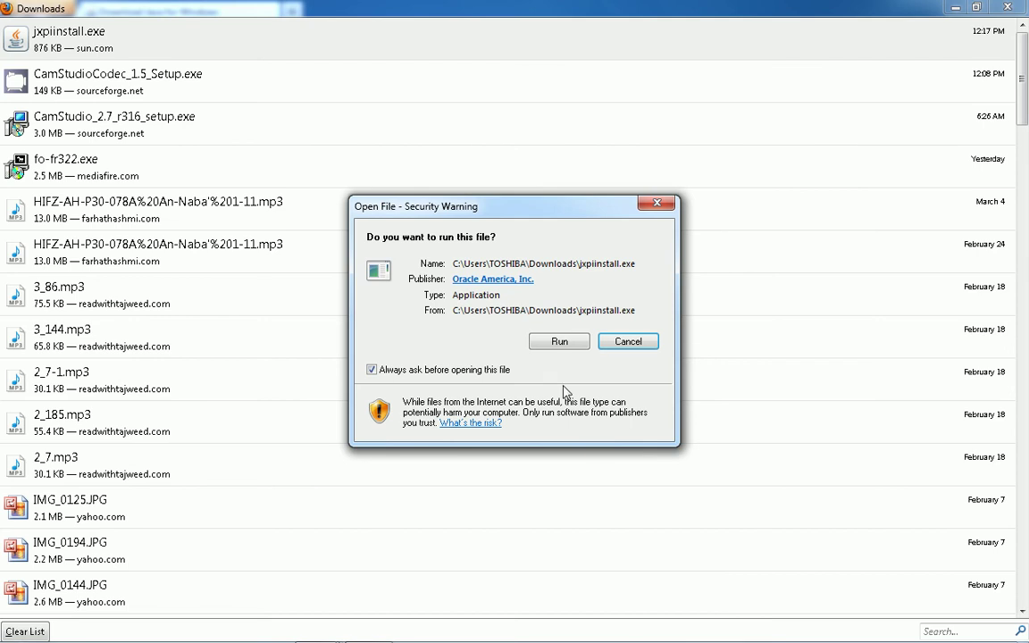
pyautogui.click(555, 345)
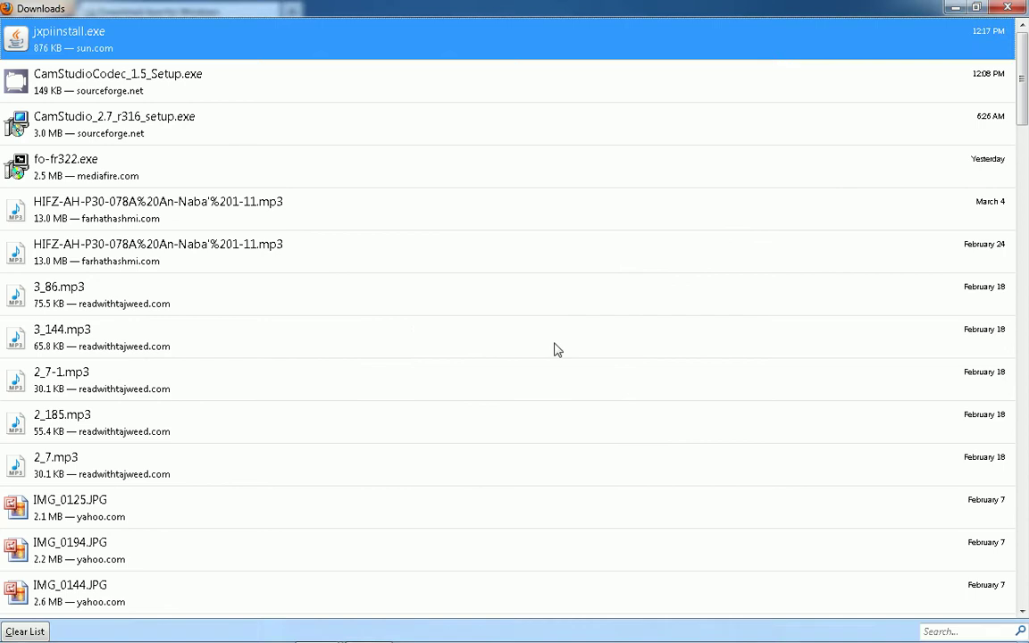
pyautogui.click(994, 7)
pyautogui.click(1024, 7)
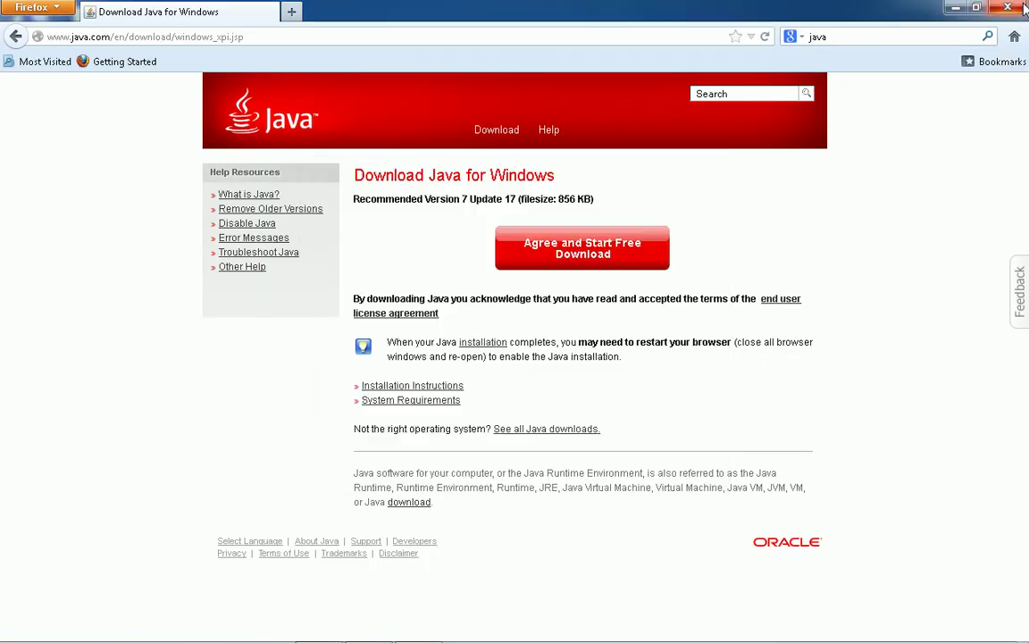
pyautogui.click(1025, 7)
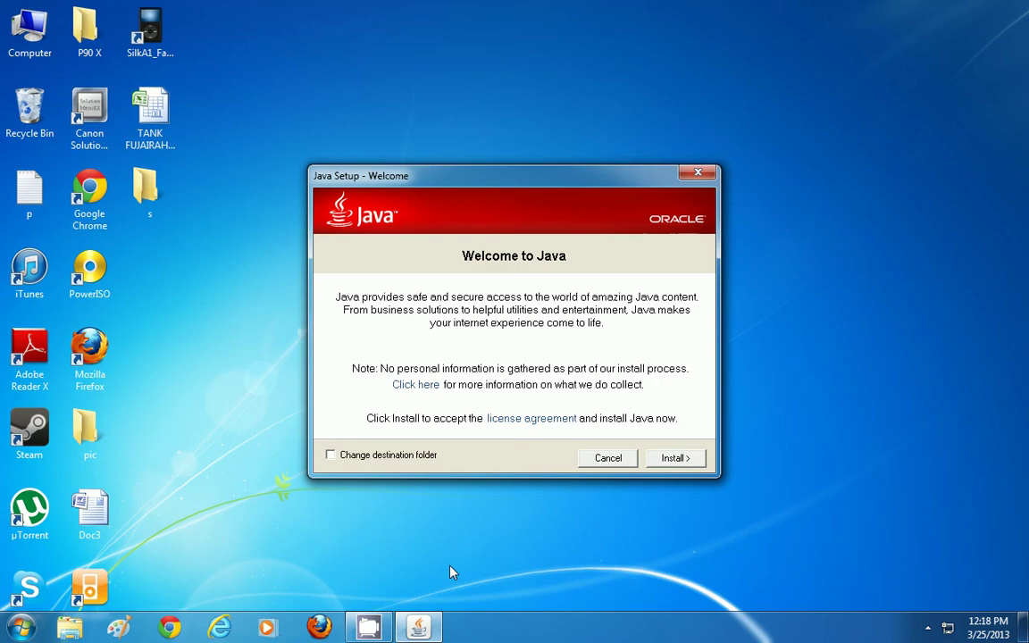
# Step: Start the install from the Java Setup Welcome dialog and let the installer download
pyautogui.click(646, 459)
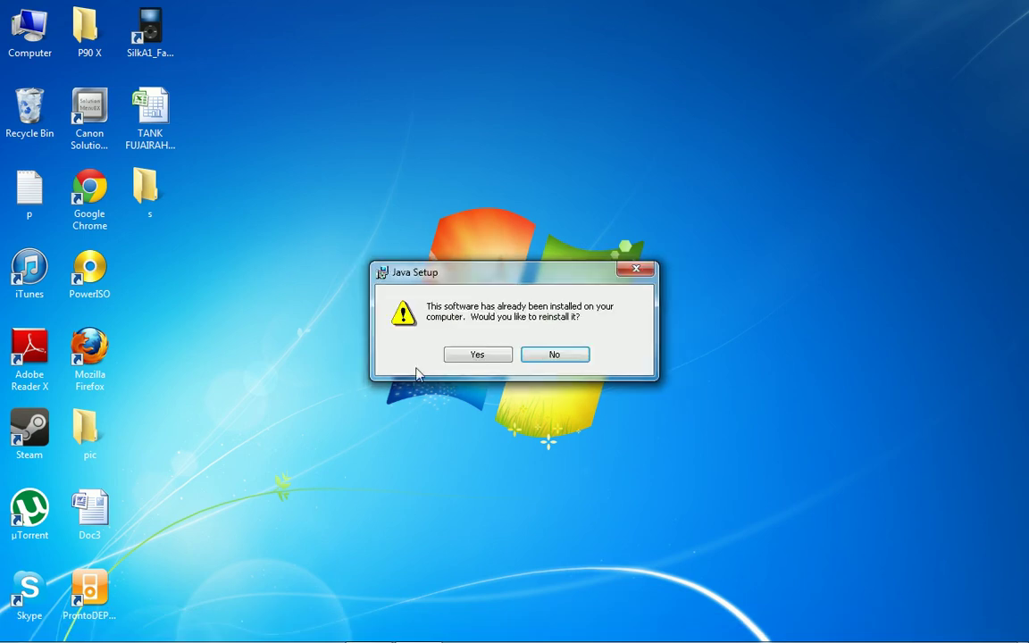
# Step: Cancel removing the old Java, decline the reinstall, and dismiss the already-installed error
pyautogui.click(477, 354)
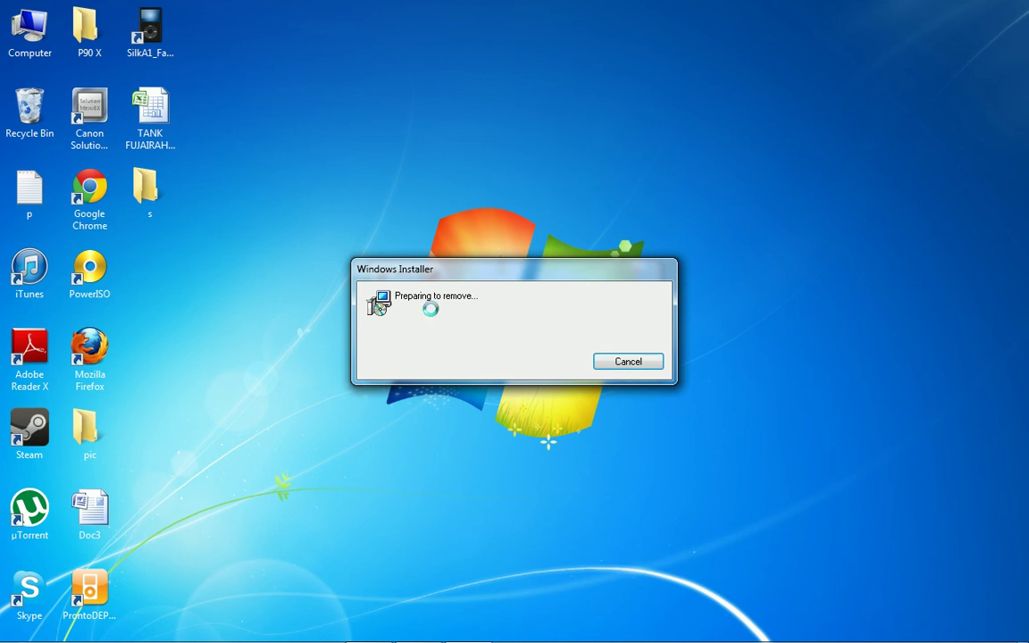
pyautogui.click(617, 357)
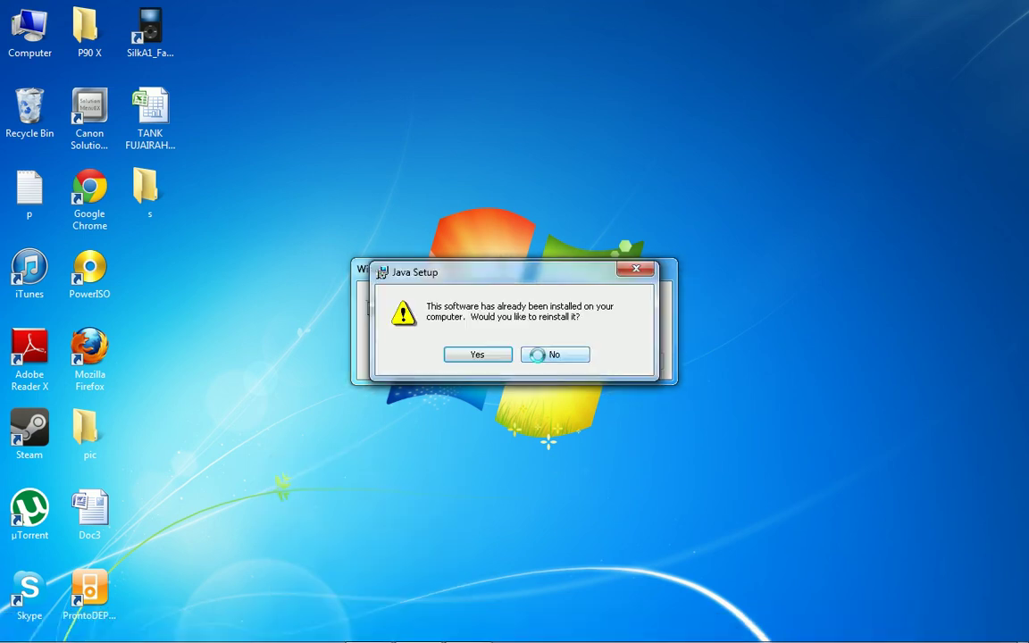
pyautogui.click(547, 354)
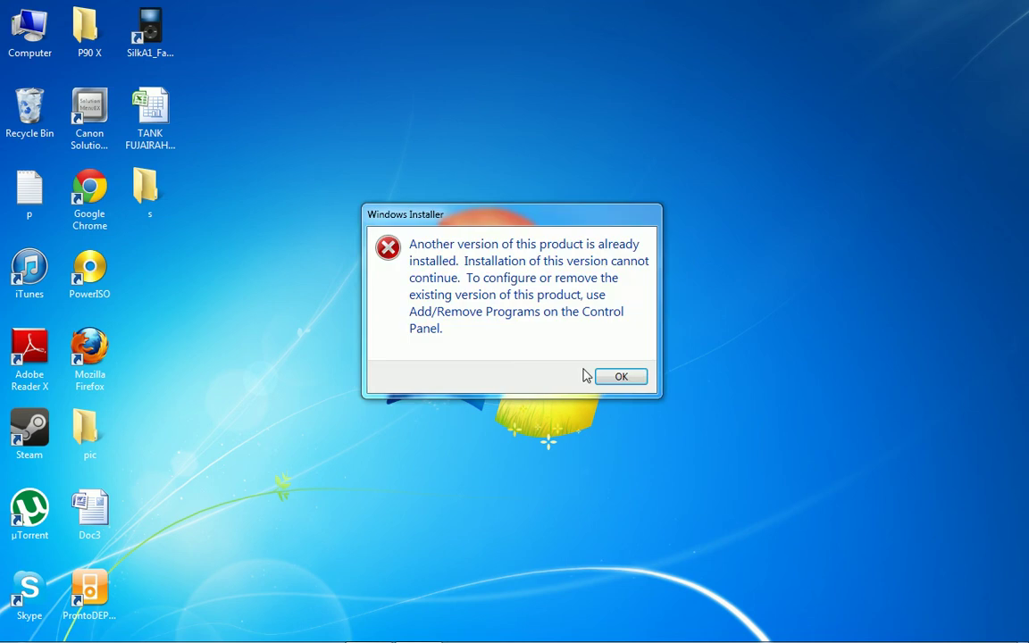
pyautogui.click(619, 376)
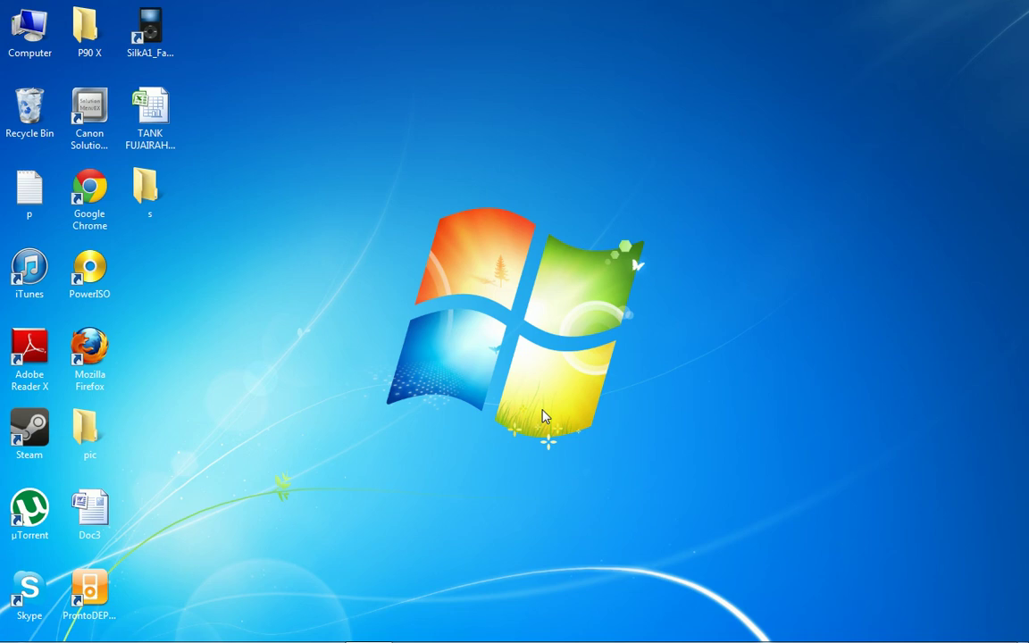
# Step: Open Local Disk (C:) from Computer in a maximized window and enter Program Files
pyautogui.press('super')
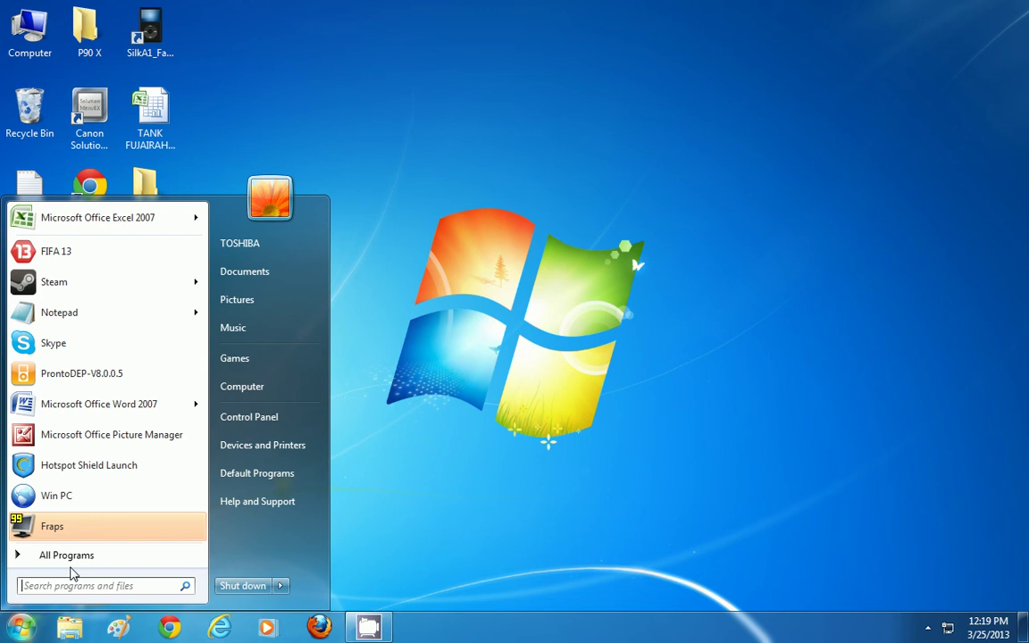
pyautogui.click(246, 386)
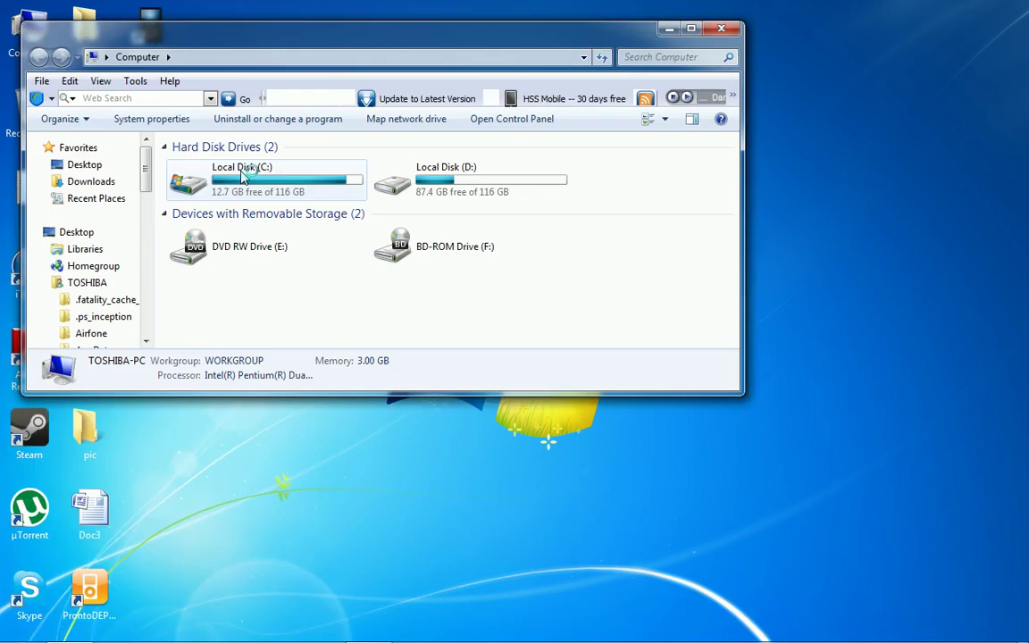
pyautogui.doubleClick(275, 178)
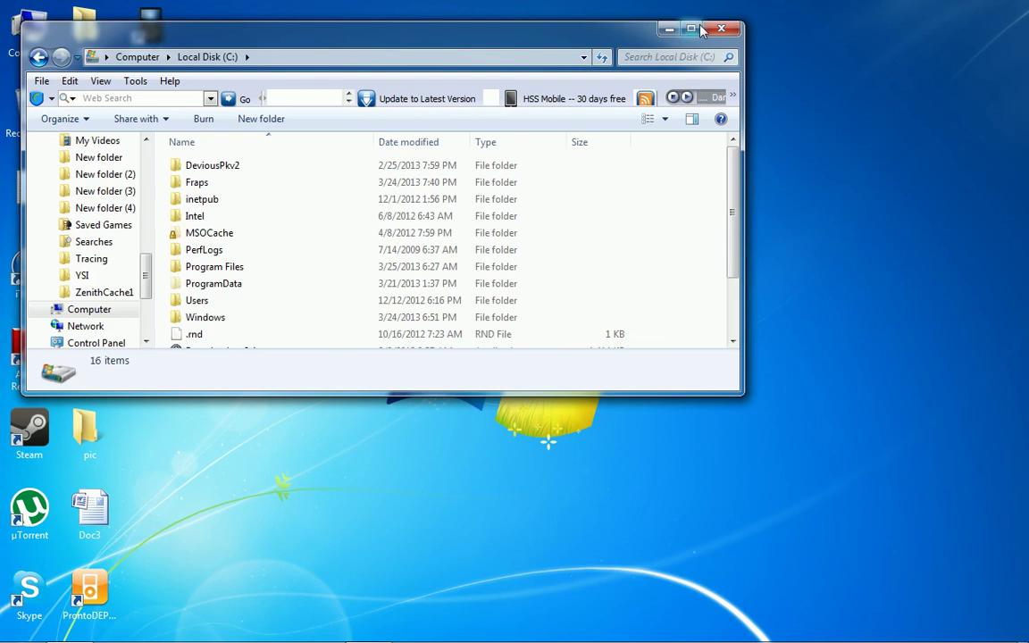
pyautogui.click(701, 29)
pyautogui.click(217, 243)
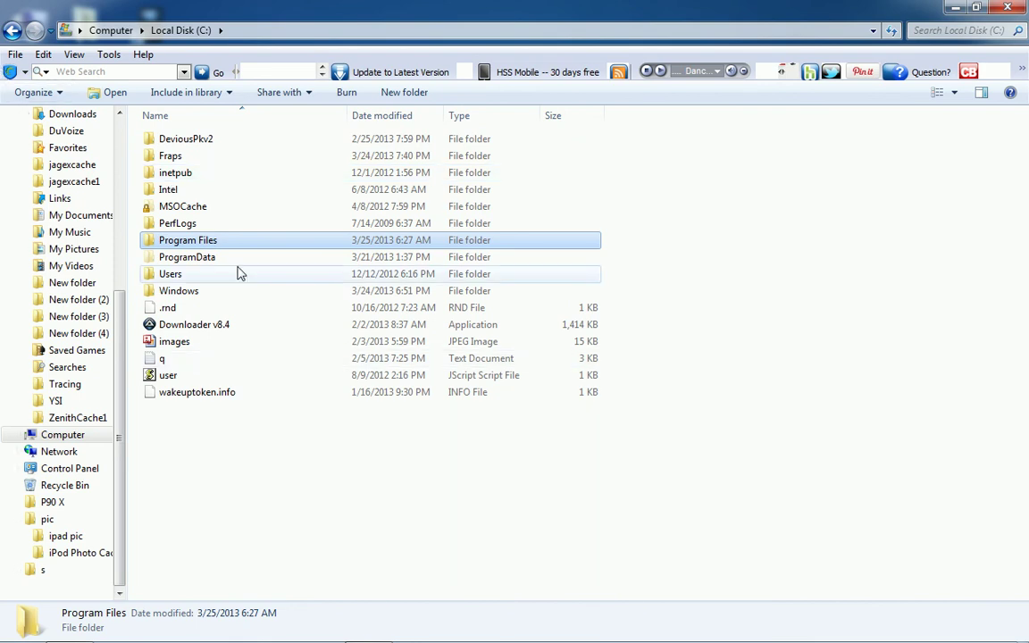
pyautogui.doubleClick(211, 246)
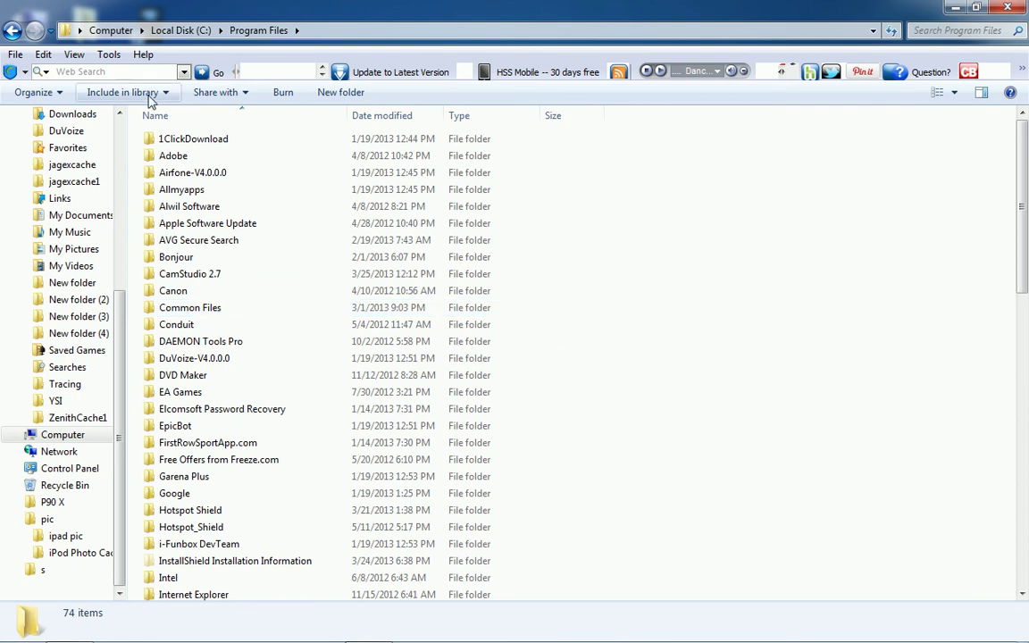
# Step: Open the Java folder and select its jdk1.7.0_03, jdk1.7.0_17, jre6 and jre7 folders
pyautogui.click(225, 309)
pyautogui.press('j')
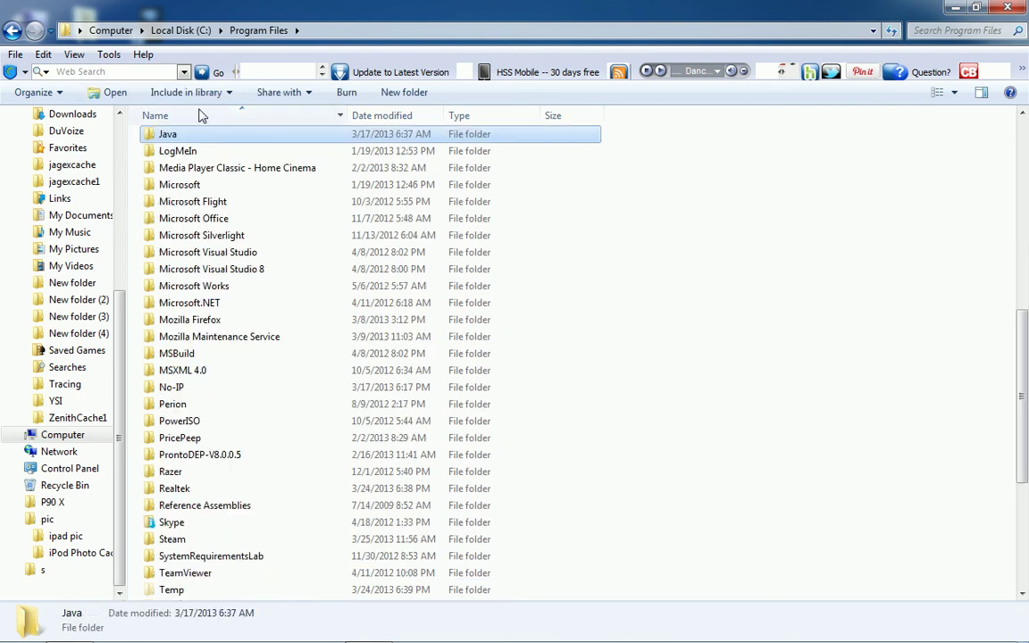
pyautogui.doubleClick(177, 139)
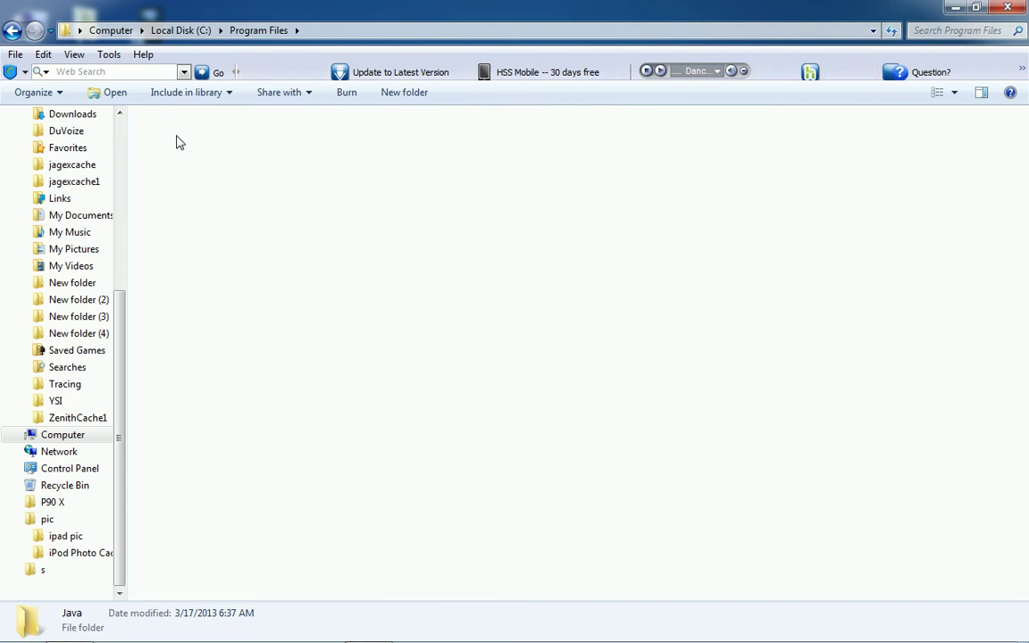
pyautogui.hotkey('ctrl', 'a')
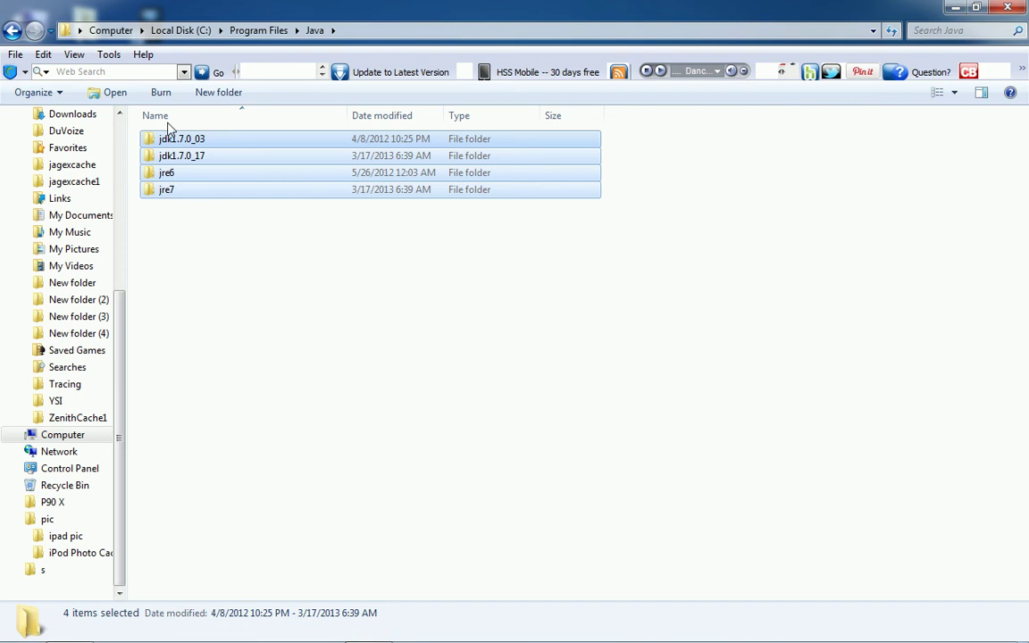
# Step: Deselect the four Java folders and close the Explorer window
pyautogui.click(193, 207)
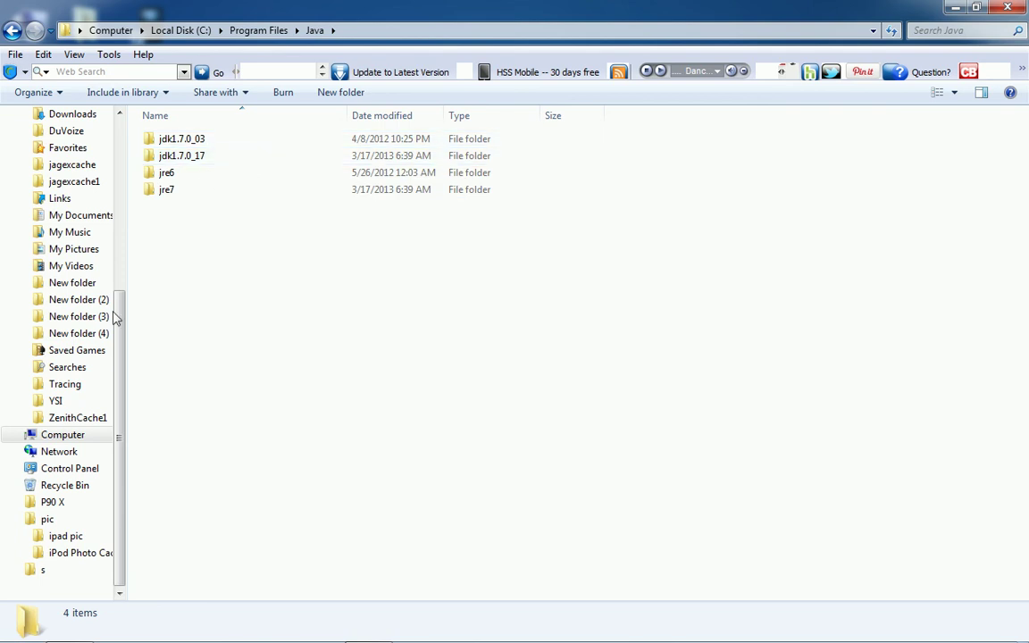
pyautogui.click(955, 7)
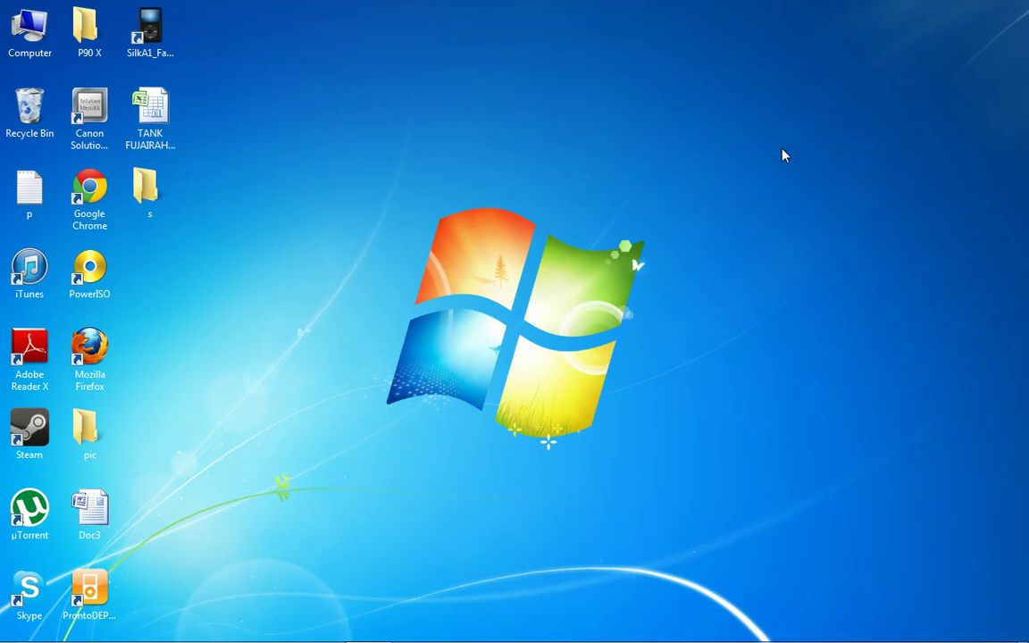